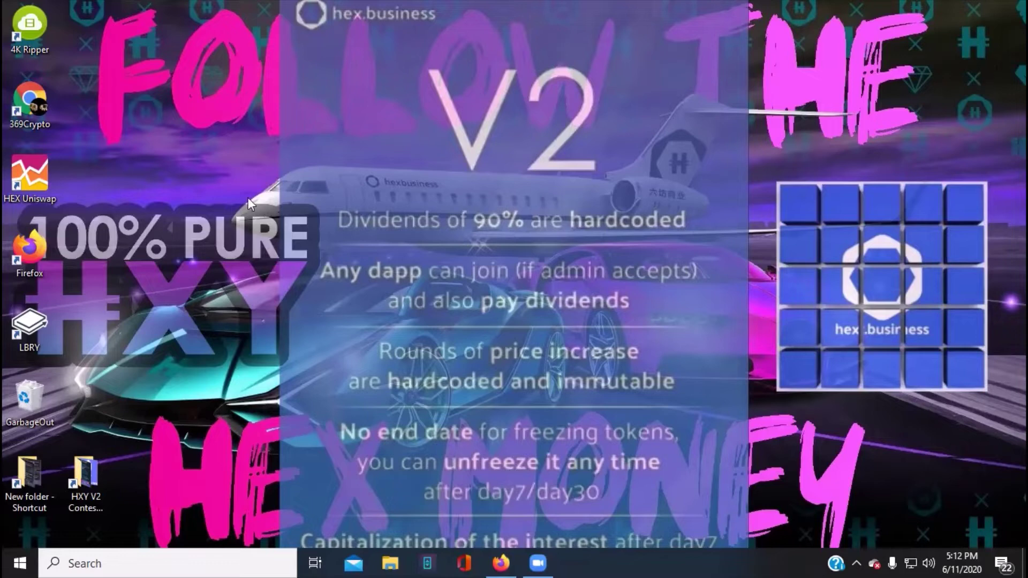
Open IMG_5870 from the HXY V2 Contest folder and advance to the IMG_5873 tweet screenshot
{"action": "double_click", "coordinate": [90, 470]}
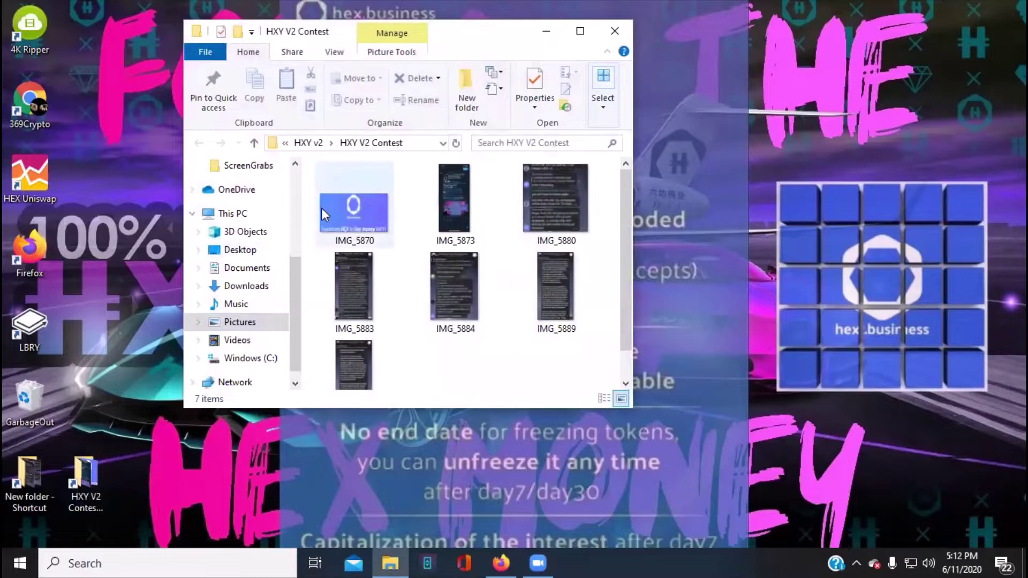
{"action": "left_click", "coordinate": [331, 205]}
{"action": "double_click", "coordinate": [330, 205]}
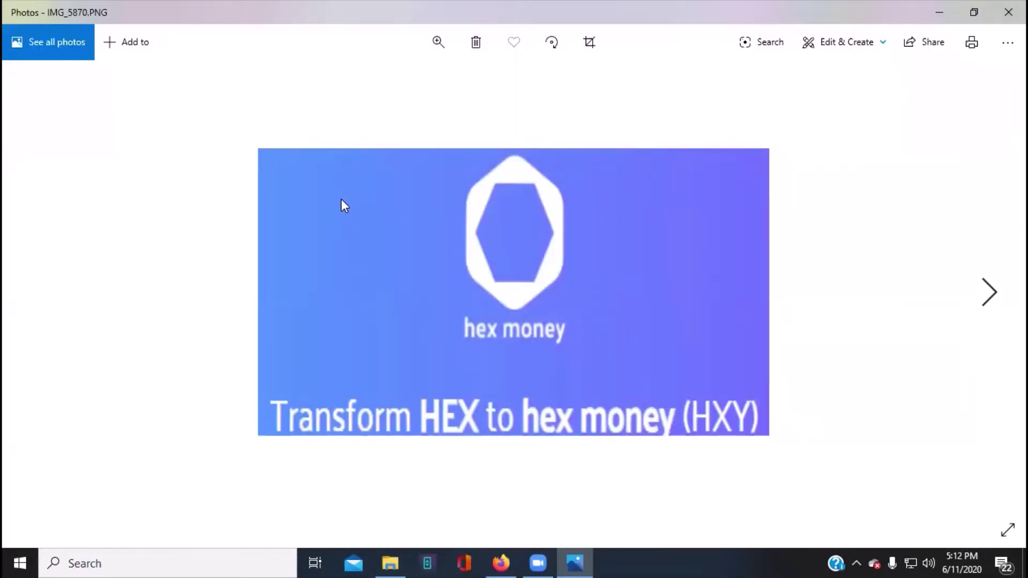
{"action": "left_click", "coordinate": [990, 291]}
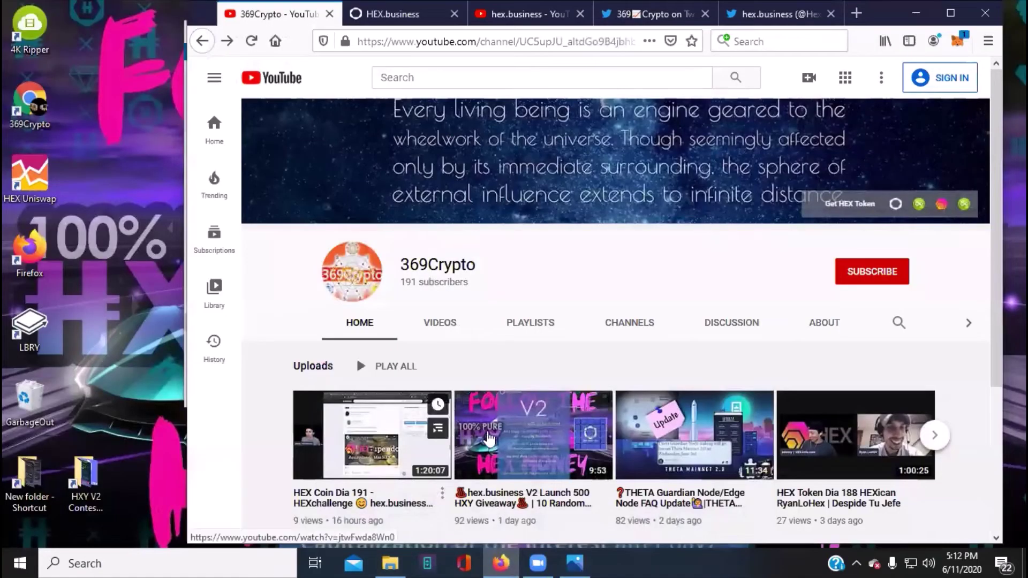
{"action": "left_click", "coordinate": [527, 456]}
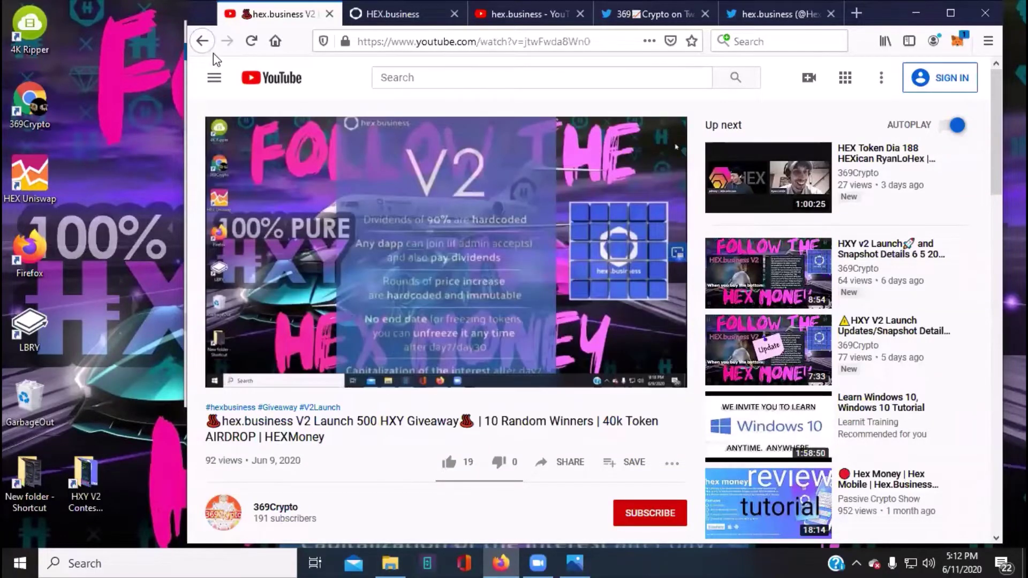
{"action": "left_click", "coordinate": [203, 41]}
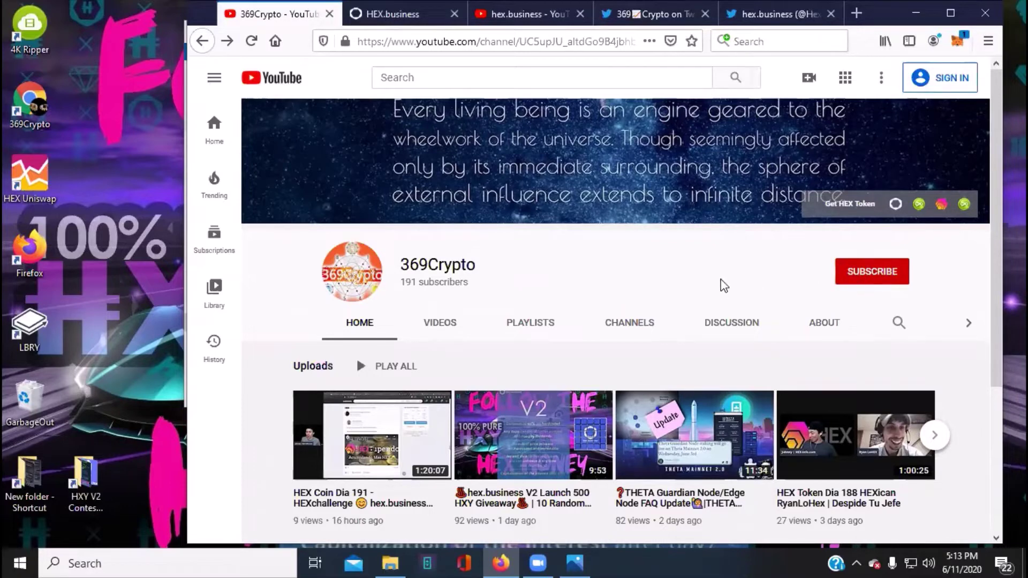
Tour the hex.business and 369Crypto YouTube tabs, then select IMG_5880 in the contest folder
{"action": "left_click", "coordinate": [573, 561]}
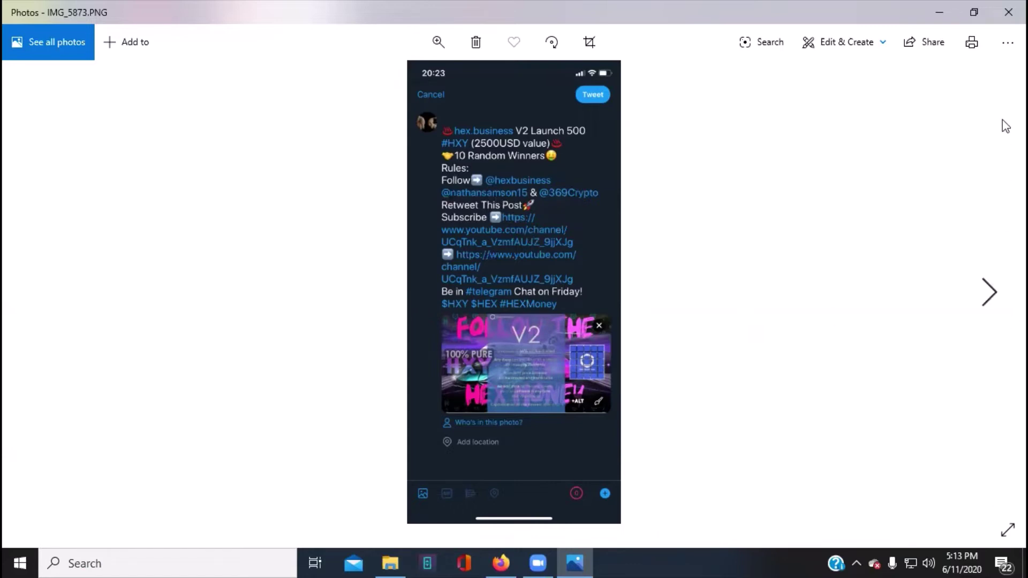
{"action": "left_click", "coordinate": [944, 9]}
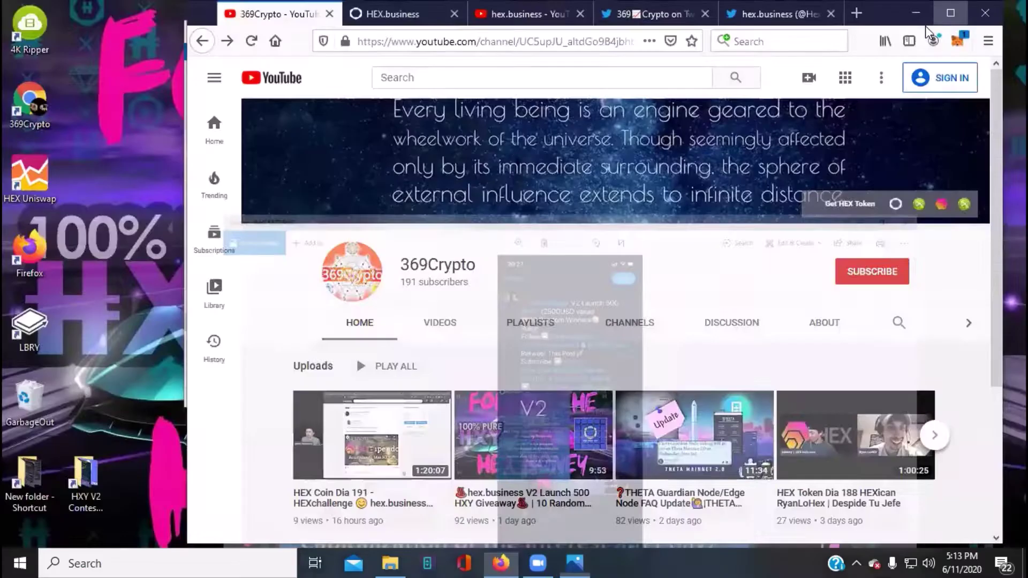
{"action": "left_click", "coordinate": [522, 14]}
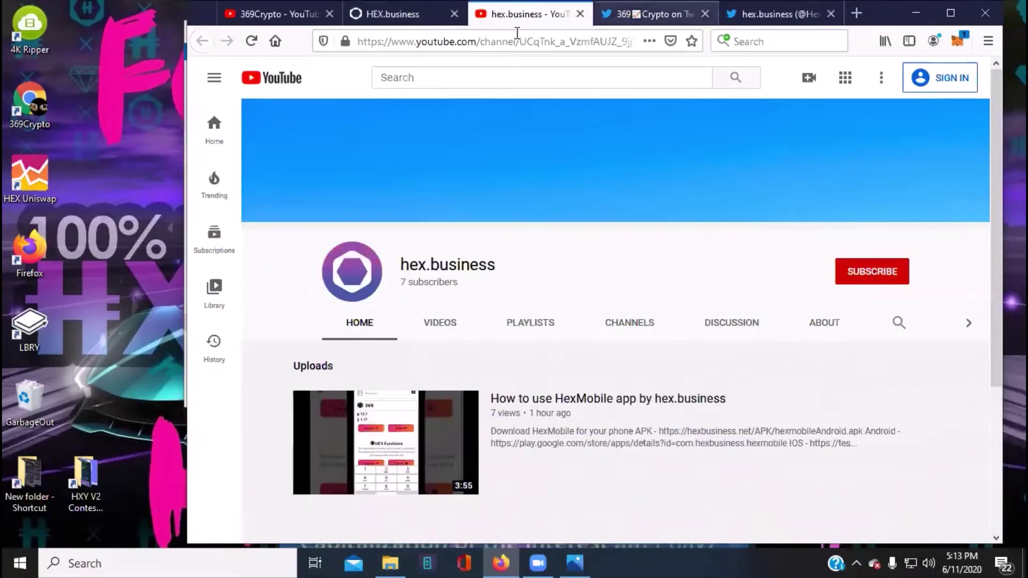
{"action": "left_click", "coordinate": [251, 14]}
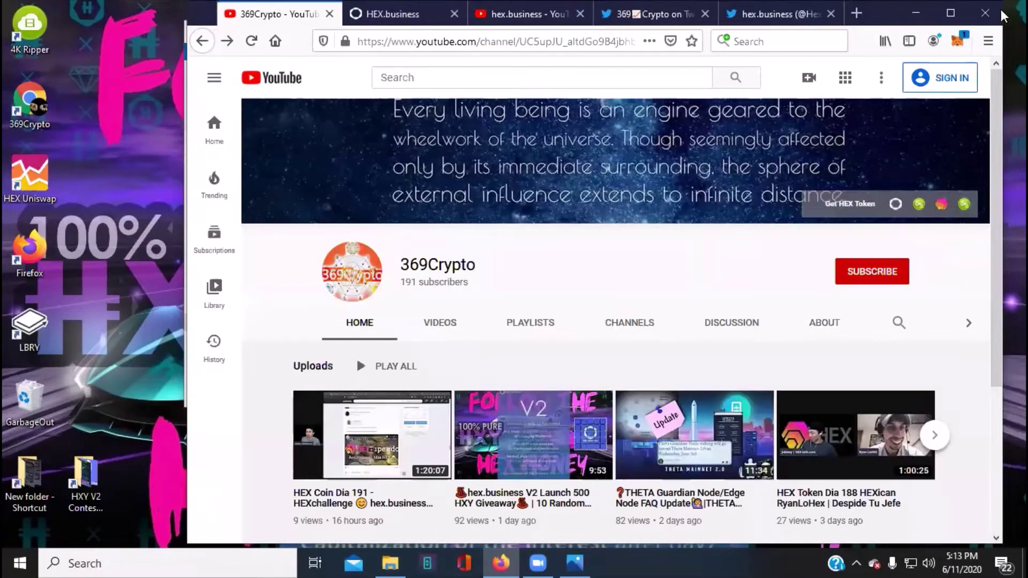
{"action": "left_click", "coordinate": [919, 9]}
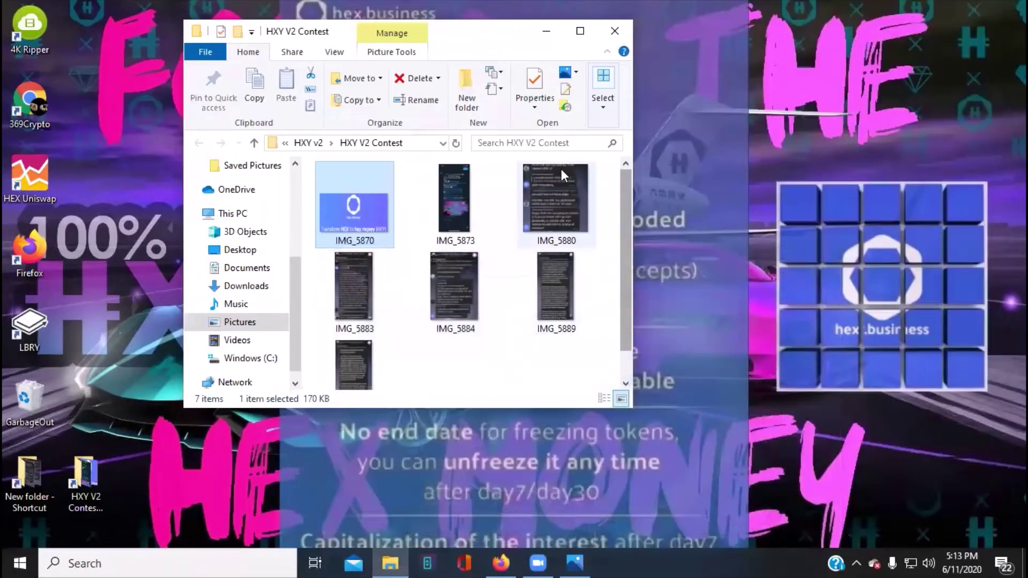
{"action": "left_click", "coordinate": [533, 200]}
Open IMG_5880 in Photos, then step back to the IMG_5873 giveaway tweet
{"action": "double_click", "coordinate": [534, 201]}
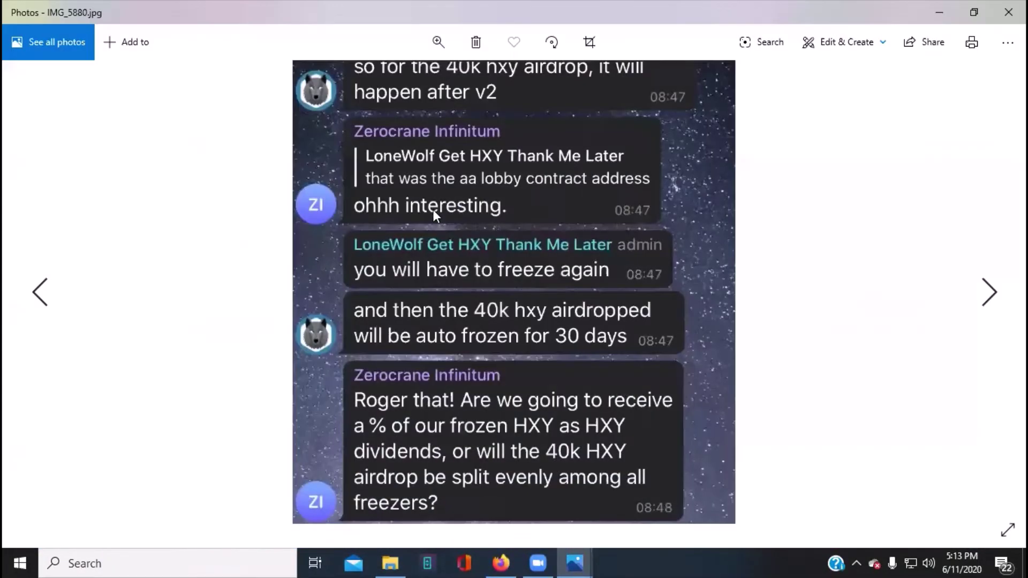
{"action": "left_click", "coordinate": [39, 293]}
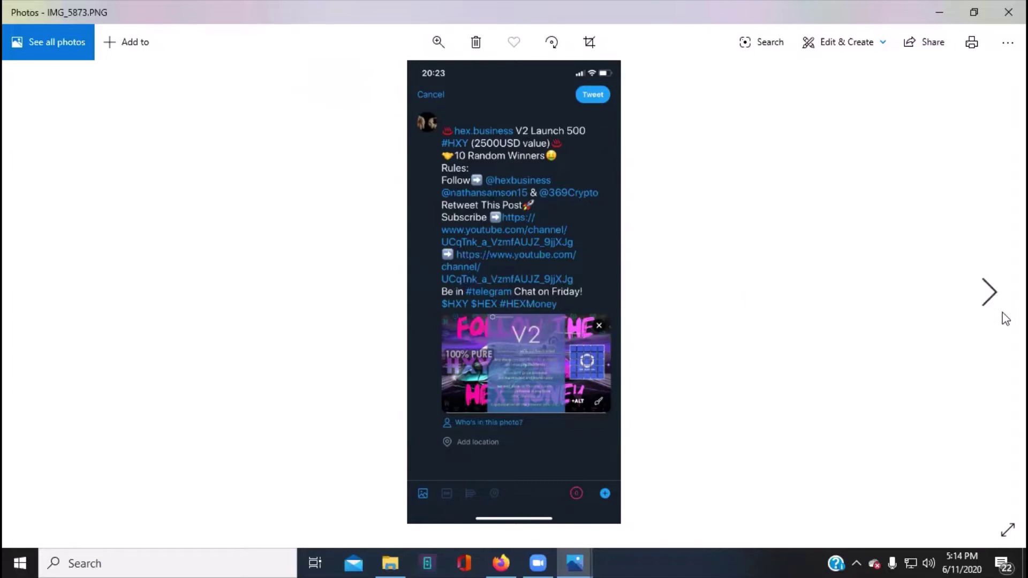
Advance to IMG_5880, the chat about the 40k HXY airdrop frozen for 30 days
{"action": "left_click", "coordinate": [990, 293]}
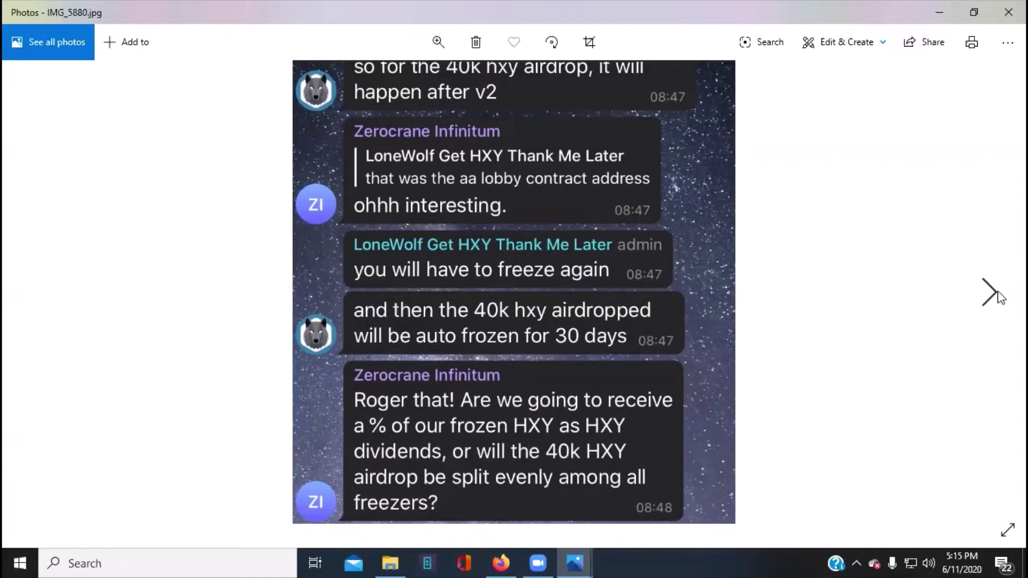
Advance to IMG_5883, the Hex Mobile chat promising a compounding guide
{"action": "left_click", "coordinate": [989, 294]}
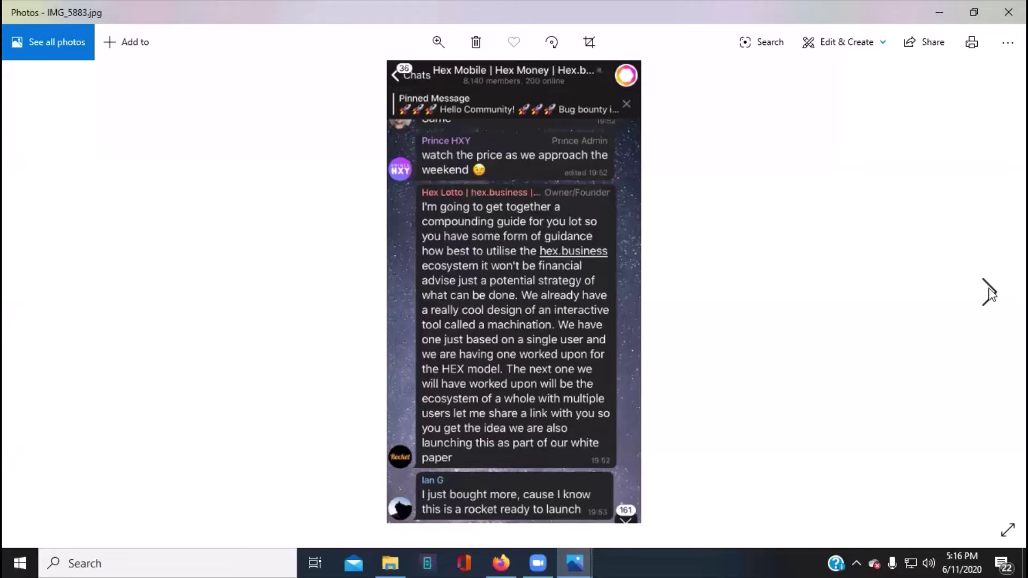
Advance to IMG_5884, where the snapshot is said to cover wallet and frozen HXY
{"action": "left_click", "coordinate": [989, 291]}
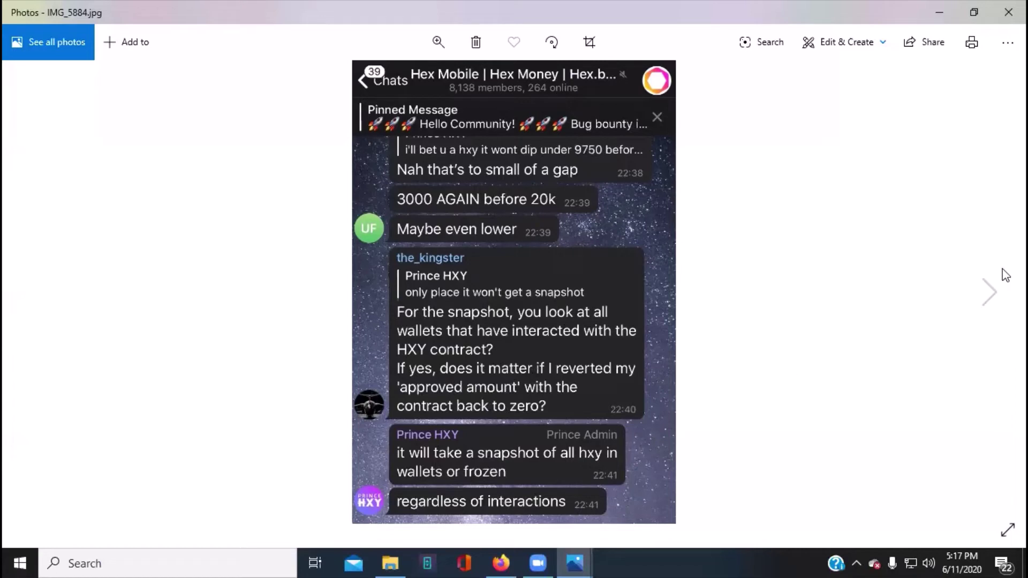
{"action": "mouse_move", "coordinate": [988, 293]}
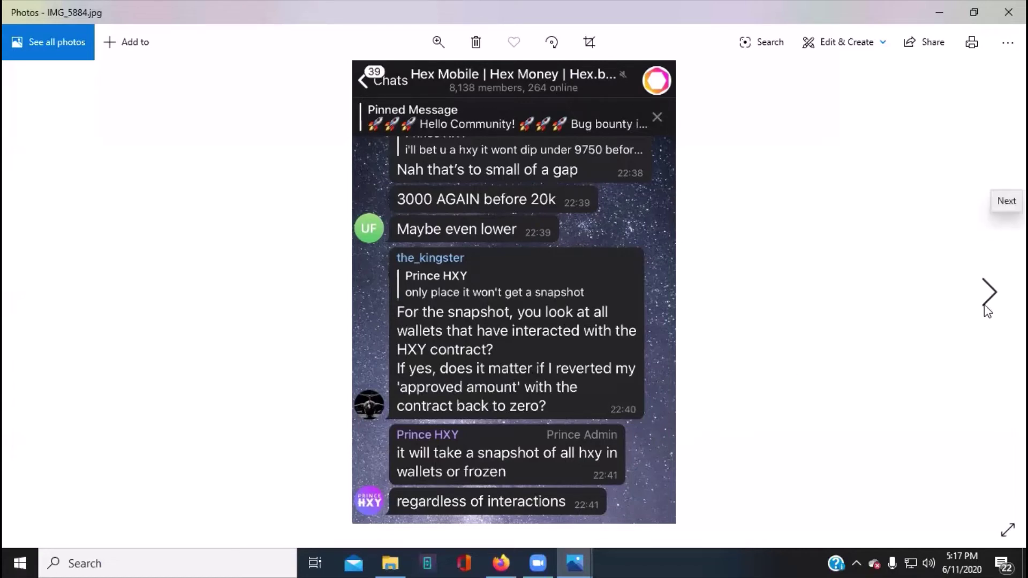
Advance to IMG_5889, the chat about delaying launch for community bug testing
{"action": "left_click", "coordinate": [990, 291]}
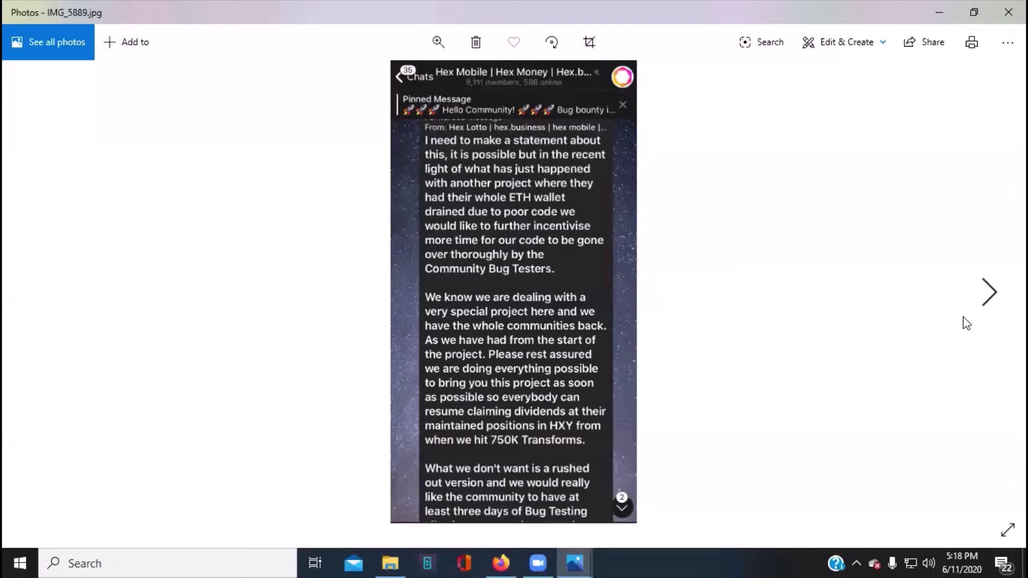
Advance to IMG_5890, then close Photos to return to the contest folder
{"action": "left_click", "coordinate": [989, 292]}
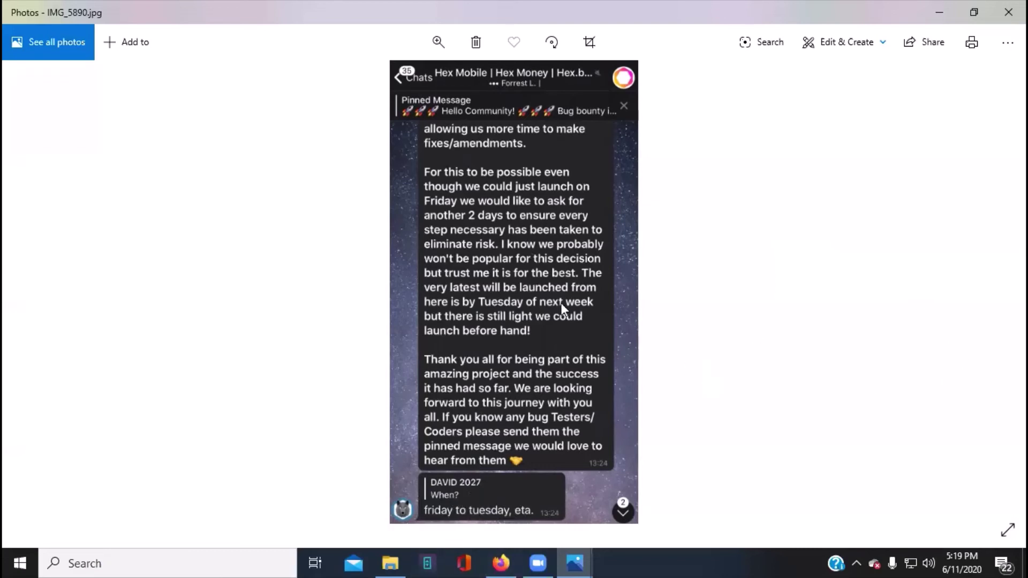
{"action": "left_click", "coordinate": [1006, 18]}
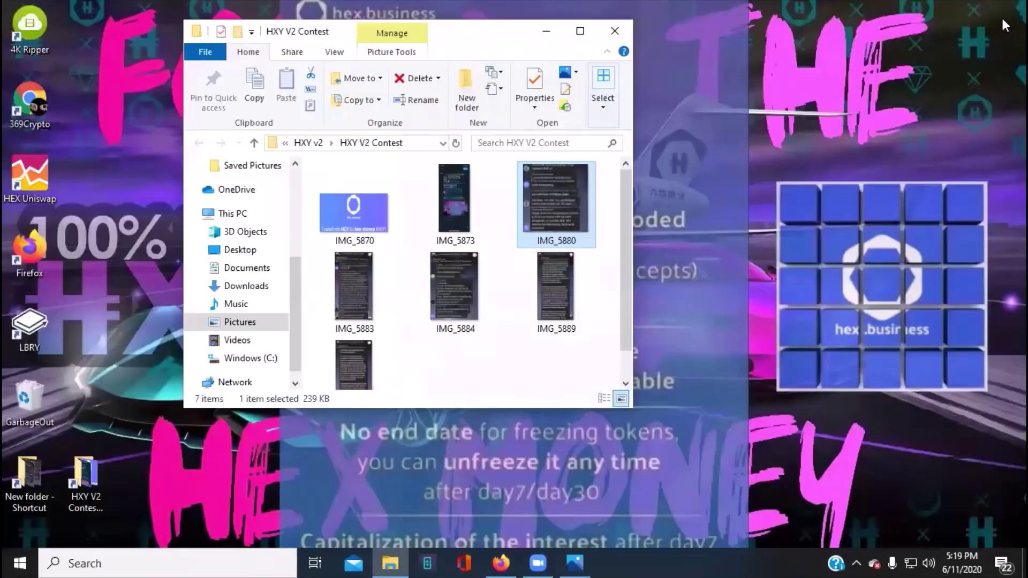
Close the contest folder and bring up Firefox on the 369Crypto giveaway tweet
{"action": "left_click", "coordinate": [616, 32]}
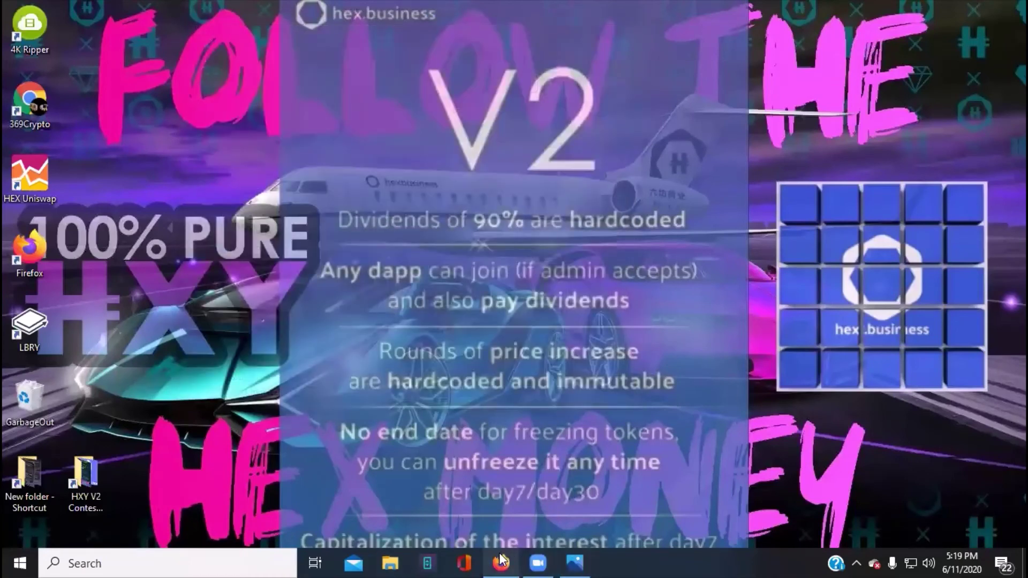
{"action": "left_click", "coordinate": [499, 552]}
{"action": "left_click", "coordinate": [632, 14]}
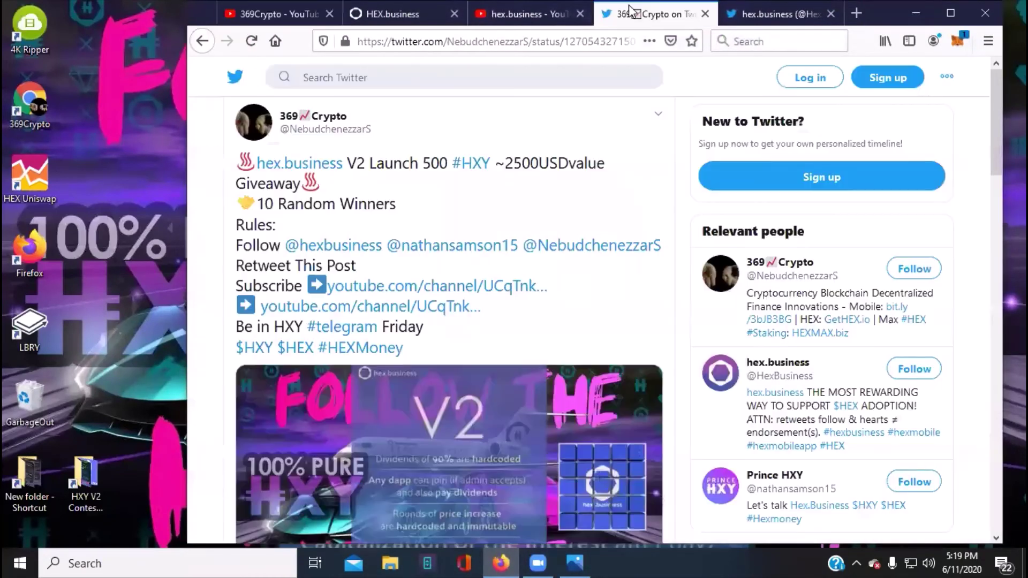
{"action": "scroll", "coordinate": [386, 229], "scroll_direction": "down", "scroll_amount": 3}
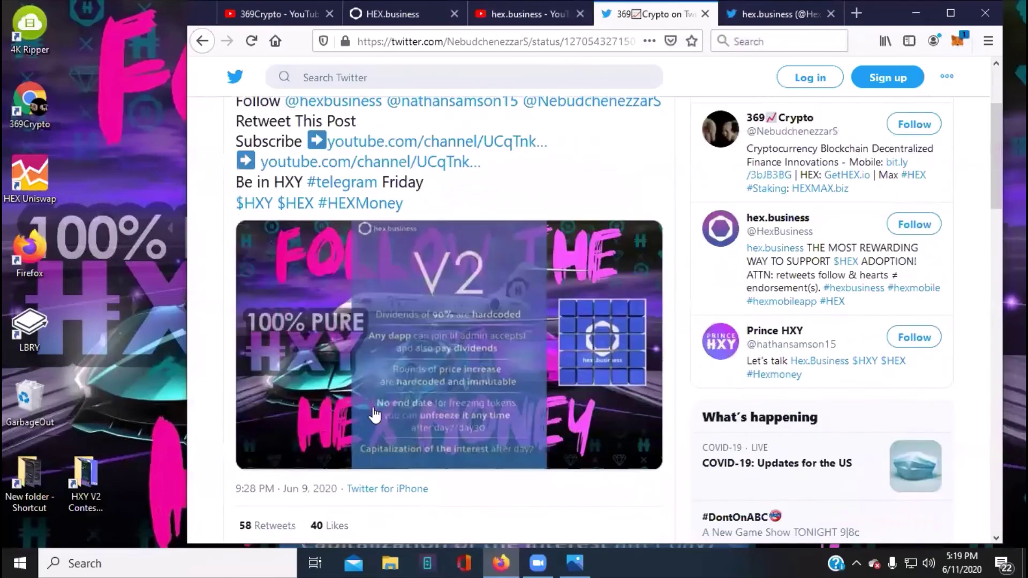
{"action": "scroll", "coordinate": [375, 415], "scroll_direction": "down", "scroll_amount": 2}
{"action": "scroll", "coordinate": [424, 378], "scroll_direction": "up", "scroll_amount": 4}
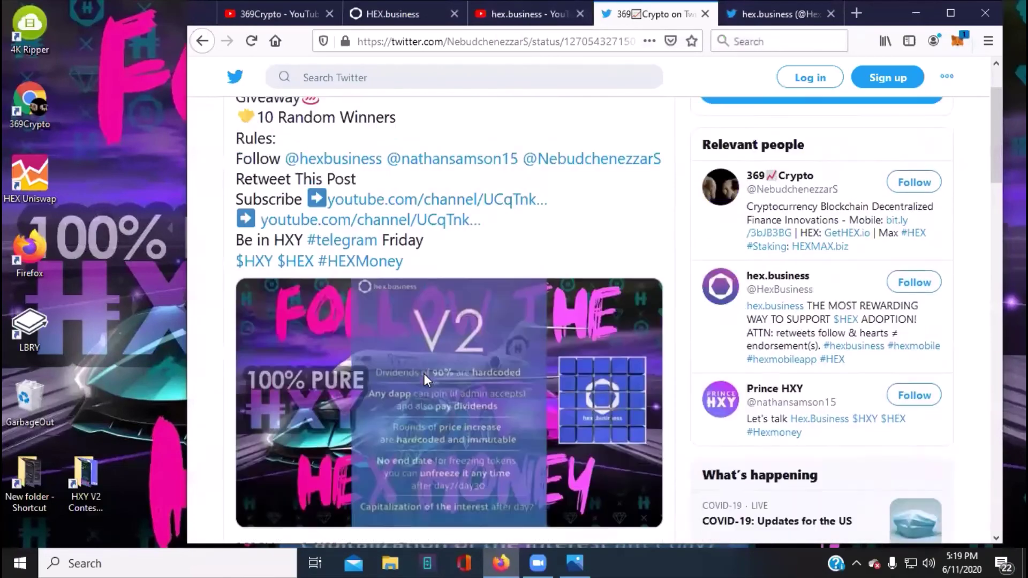
{"action": "scroll", "coordinate": [424, 373], "scroll_direction": "up", "scroll_amount": 2}
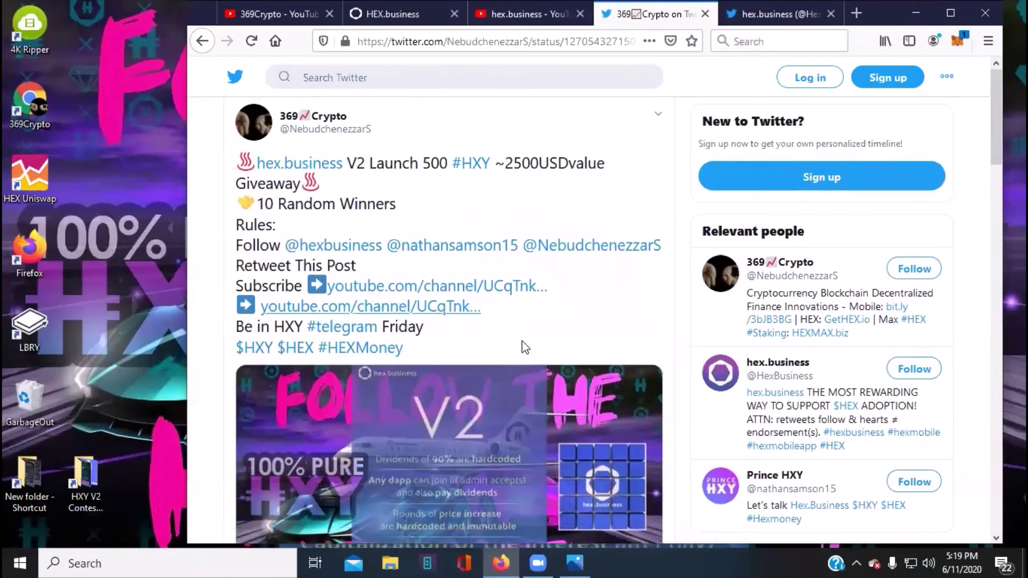
{"action": "left_click", "coordinate": [775, 14]}
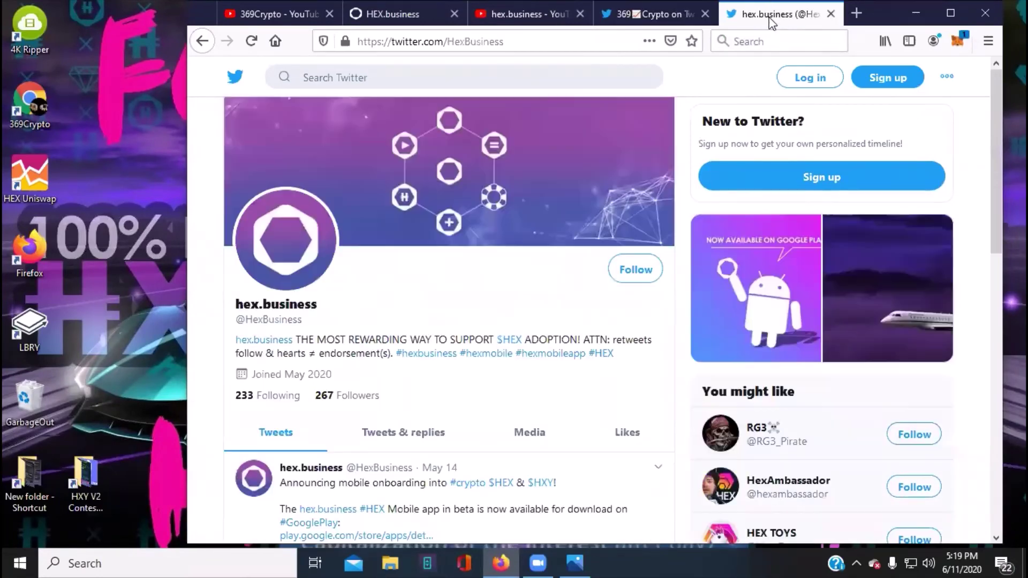
{"action": "scroll", "coordinate": [409, 290], "scroll_direction": "down", "scroll_amount": 2}
{"action": "scroll", "coordinate": [433, 273], "scroll_direction": "up", "scroll_amount": 2}
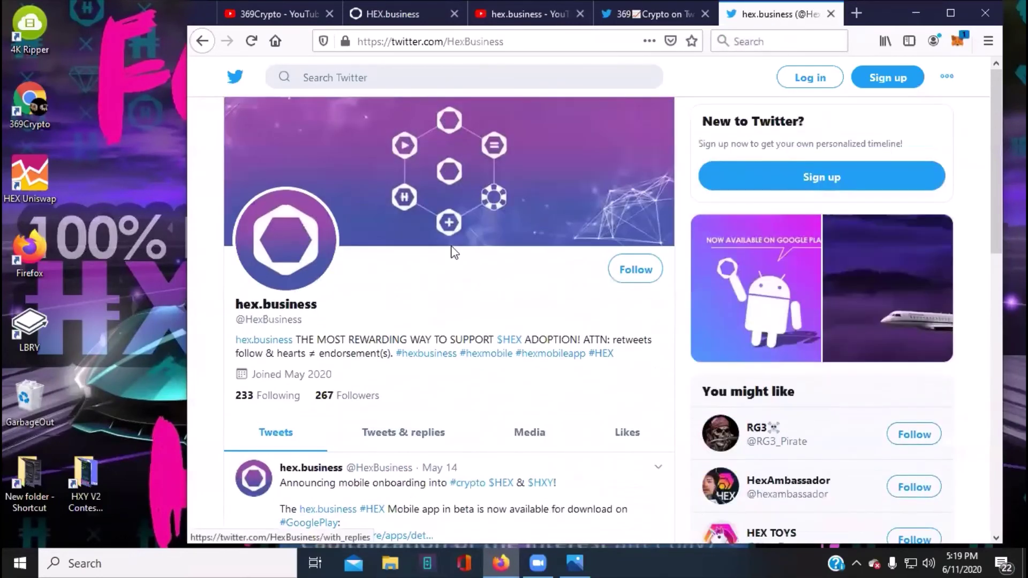
{"action": "left_click", "coordinate": [654, 14]}
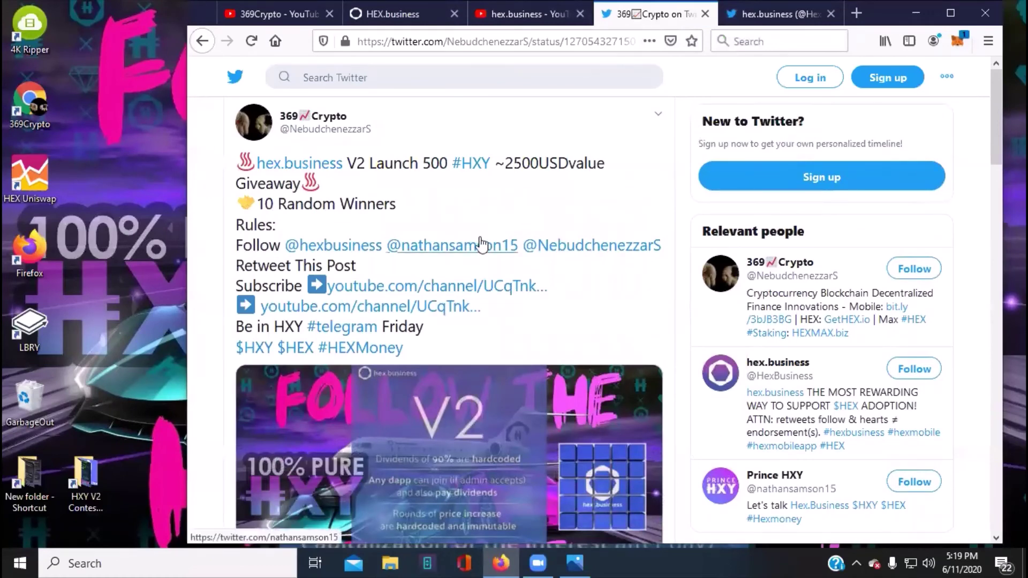
{"action": "left_click", "coordinate": [466, 248]}
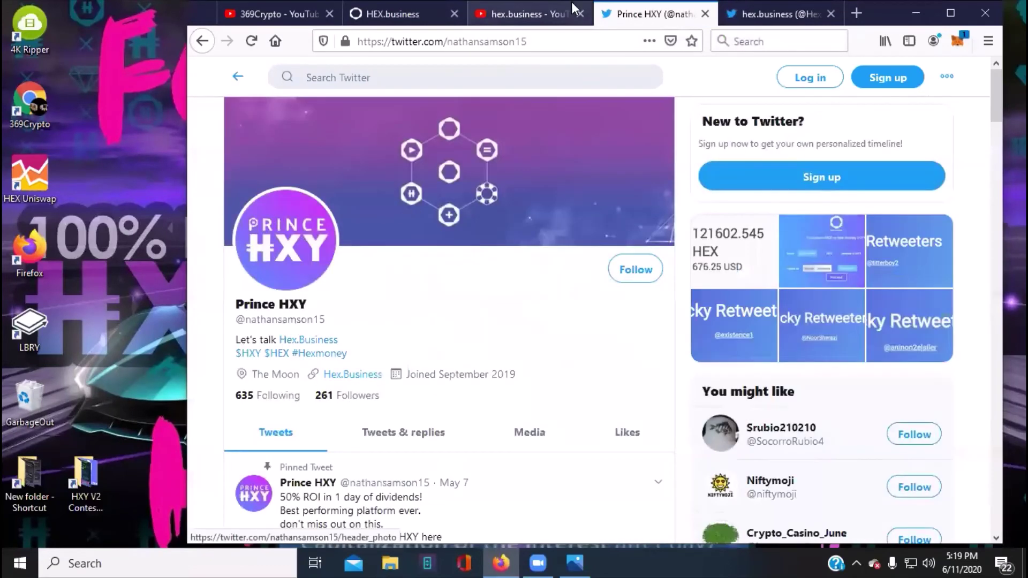
Glance at the hex.business YouTube channel, then return to the 369Crypto channel's recent uploads
{"action": "left_click", "coordinate": [534, 14]}
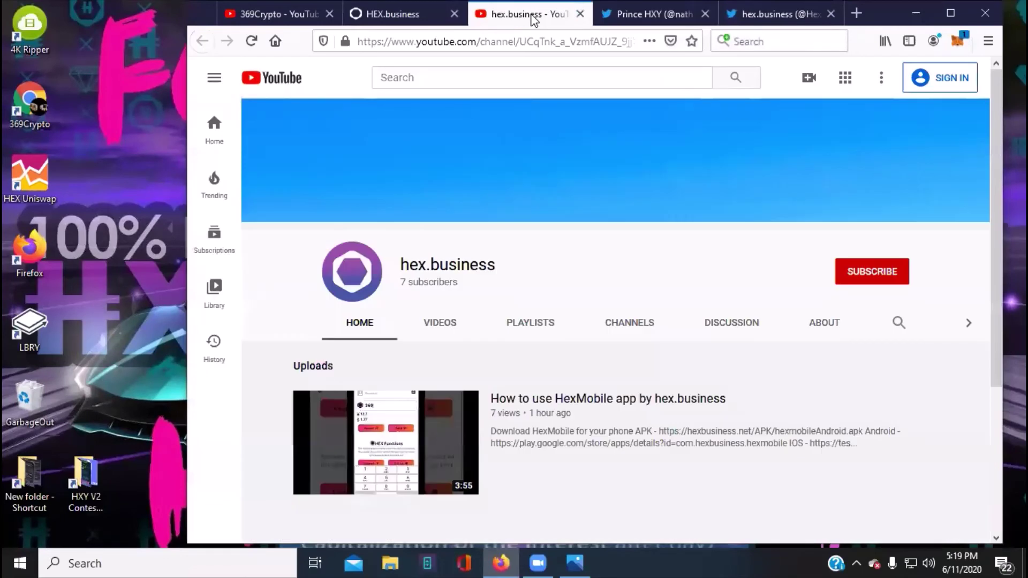
{"action": "left_click", "coordinate": [273, 14]}
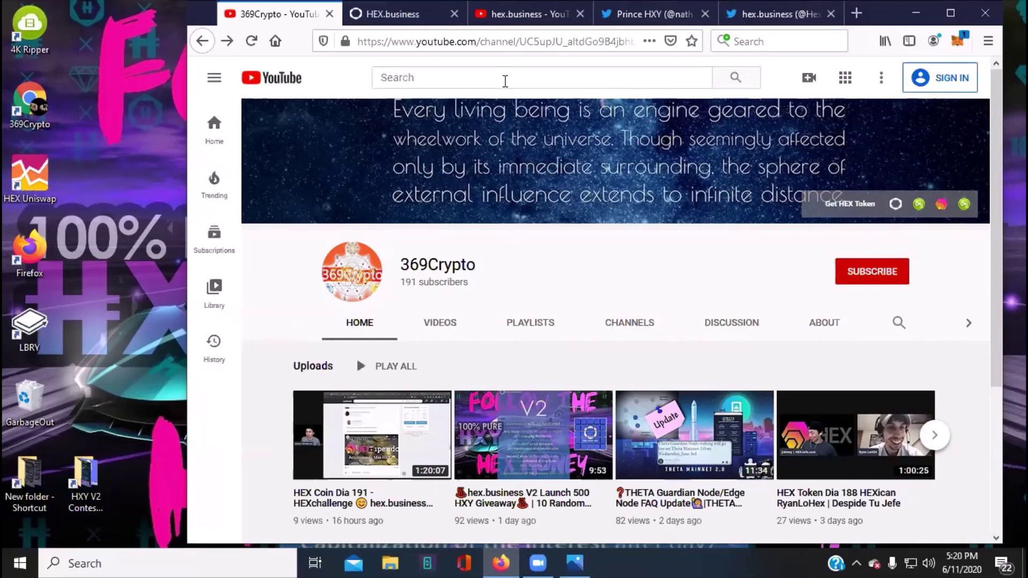
Switch to the hex.business site to reach its hex money section and HXY supply stats
{"action": "left_click", "coordinate": [393, 13]}
{"action": "scroll", "coordinate": [584, 240], "scroll_direction": "down", "scroll_amount": 3}
{"action": "scroll", "coordinate": [583, 240], "scroll_direction": "down", "scroll_amount": 3}
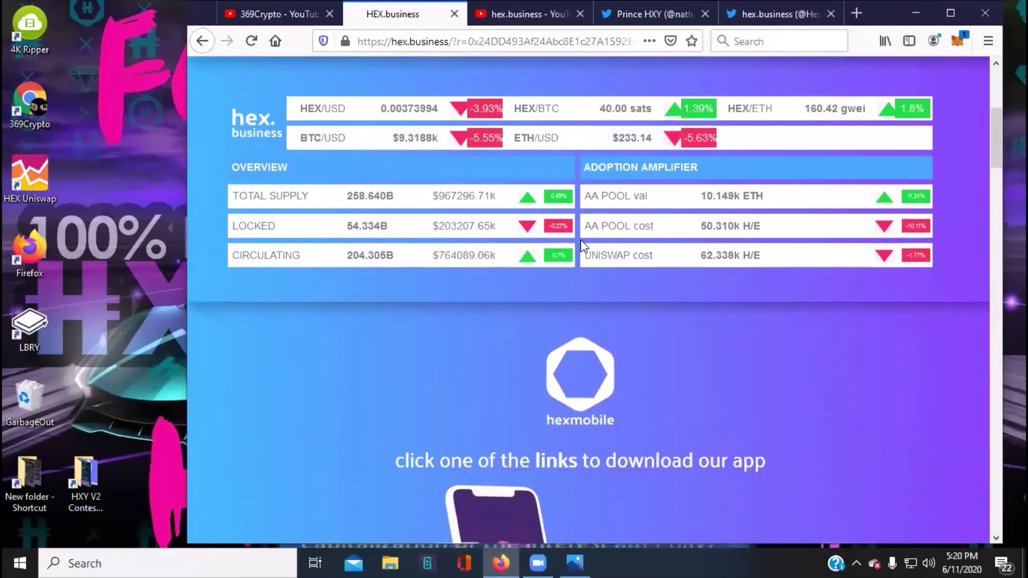
{"action": "scroll", "coordinate": [580, 239], "scroll_direction": "down", "scroll_amount": 3}
{"action": "scroll", "coordinate": [579, 239], "scroll_direction": "down", "scroll_amount": 3}
{"action": "scroll", "coordinate": [578, 239], "scroll_direction": "down", "scroll_amount": 4}
{"action": "scroll", "coordinate": [578, 239], "scroll_direction": "down", "scroll_amount": 4}
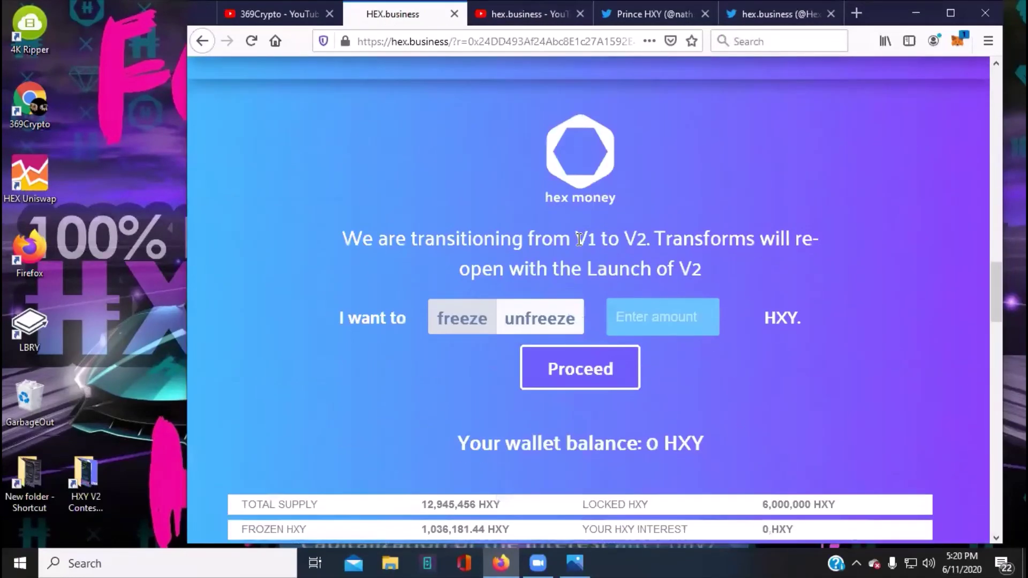
{"action": "scroll", "coordinate": [578, 239], "scroll_direction": "down", "scroll_amount": 3}
{"action": "scroll", "coordinate": [578, 239], "scroll_direction": "down", "scroll_amount": 2}
{"action": "scroll", "coordinate": [576, 240], "scroll_direction": "up", "scroll_amount": 4}
{"action": "scroll", "coordinate": [576, 239], "scroll_direction": "up", "scroll_amount": 4}
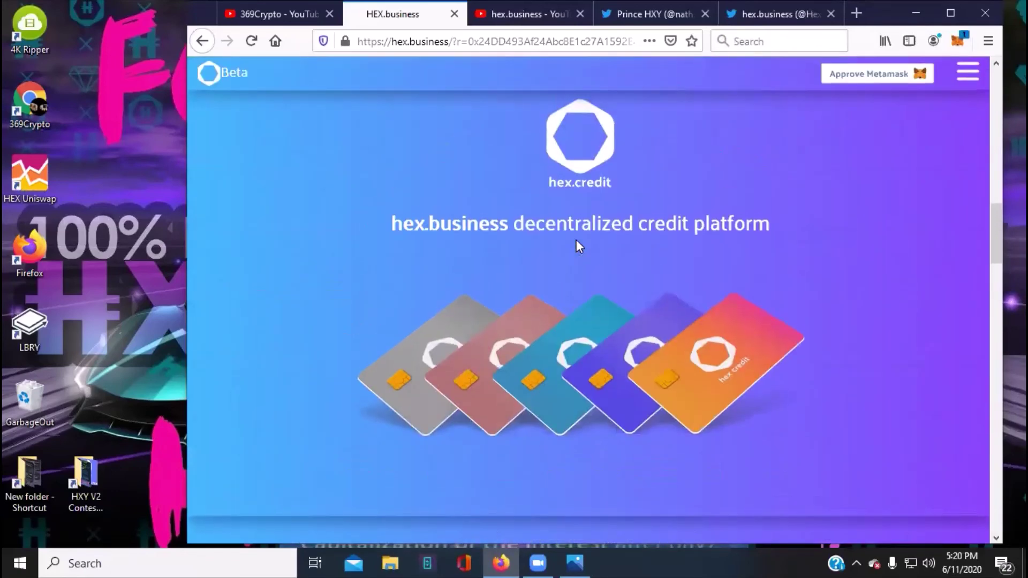
{"action": "scroll", "coordinate": [577, 240], "scroll_direction": "up", "scroll_amount": 4}
{"action": "scroll", "coordinate": [576, 240], "scroll_direction": "up", "scroll_amount": 3}
{"action": "scroll", "coordinate": [577, 240], "scroll_direction": "up", "scroll_amount": 4}
{"action": "scroll", "coordinate": [575, 240], "scroll_direction": "up", "scroll_amount": 2}
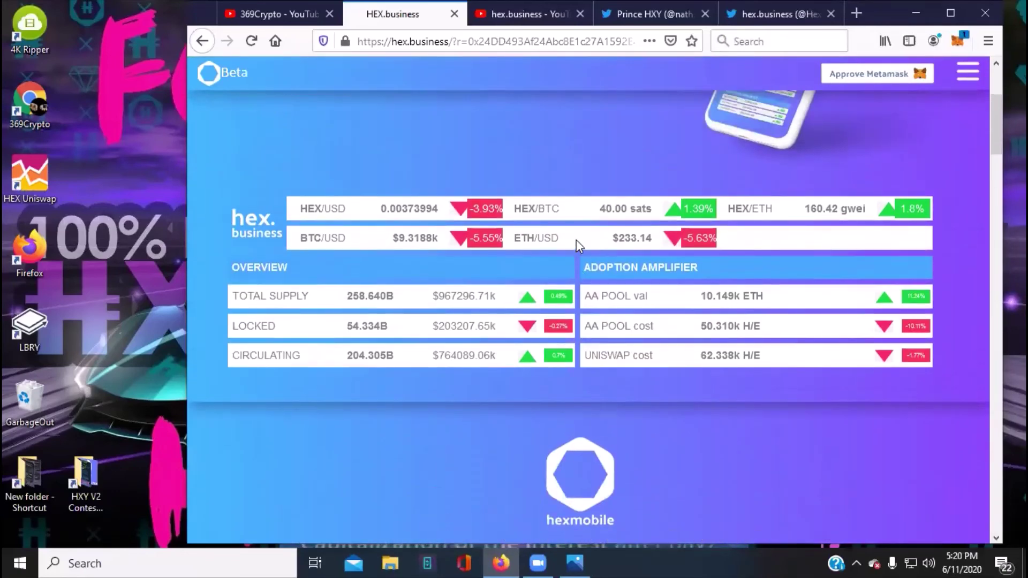
{"action": "scroll", "coordinate": [576, 240], "scroll_direction": "up", "scroll_amount": 4}
{"action": "scroll", "coordinate": [576, 240], "scroll_direction": "up", "scroll_amount": 2}
{"action": "scroll", "coordinate": [576, 239], "scroll_direction": "down", "scroll_amount": 5}
{"action": "scroll", "coordinate": [576, 240], "scroll_direction": "down", "scroll_amount": 1}
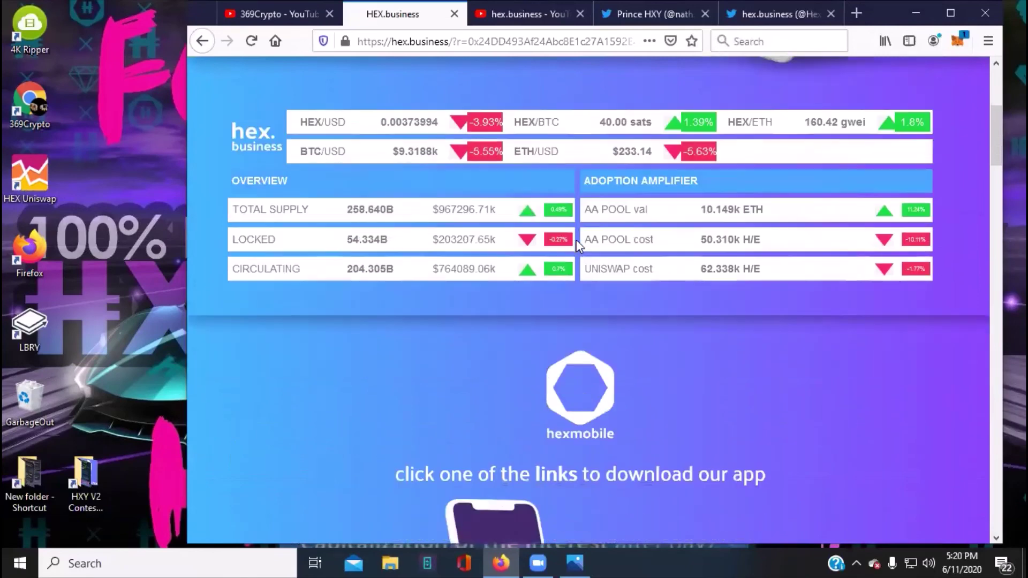
{"action": "scroll", "coordinate": [576, 239], "scroll_direction": "down", "scroll_amount": 3}
{"action": "scroll", "coordinate": [576, 240], "scroll_direction": "down", "scroll_amount": 3}
{"action": "scroll", "coordinate": [575, 239], "scroll_direction": "down", "scroll_amount": 1}
{"action": "scroll", "coordinate": [575, 240], "scroll_direction": "down", "scroll_amount": 4}
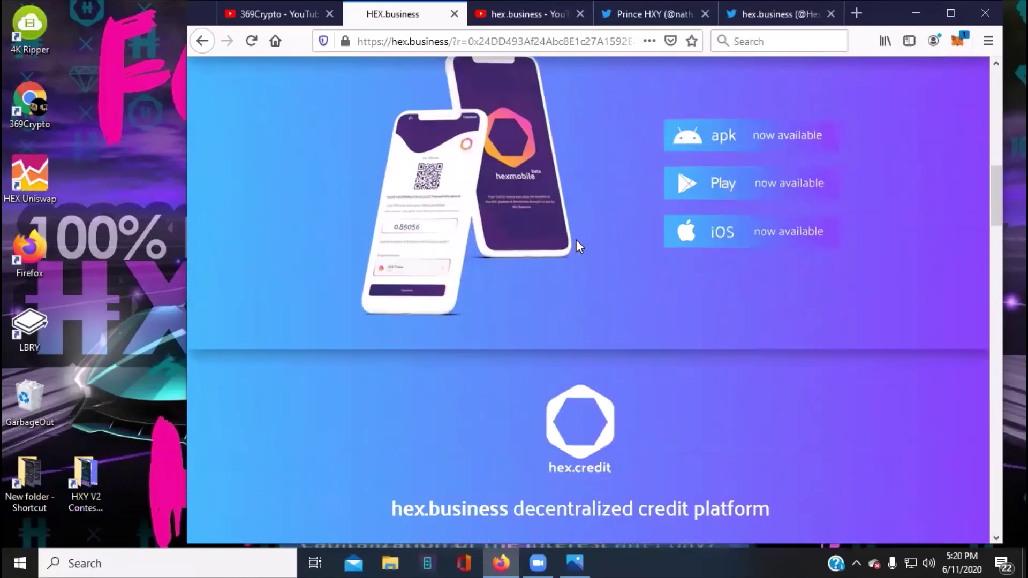
{"action": "scroll", "coordinate": [576, 239], "scroll_direction": "down", "scroll_amount": 2}
{"action": "scroll", "coordinate": [576, 239], "scroll_direction": "down", "scroll_amount": 3}
{"action": "scroll", "coordinate": [576, 240], "scroll_direction": "down", "scroll_amount": 3}
{"action": "scroll", "coordinate": [577, 240], "scroll_direction": "down", "scroll_amount": 4}
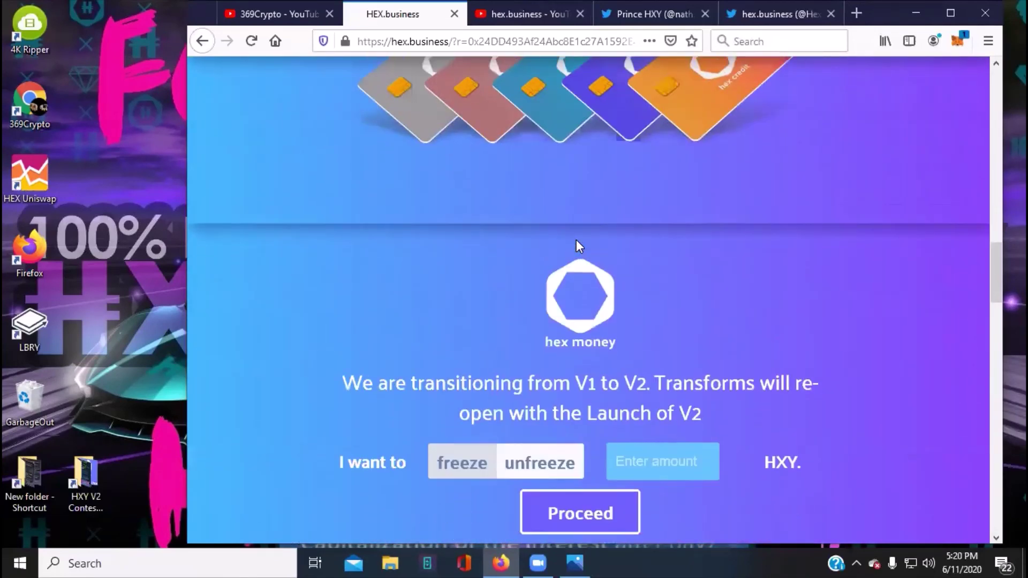
{"action": "scroll", "coordinate": [577, 239], "scroll_direction": "down", "scroll_amount": 3}
{"action": "scroll", "coordinate": [575, 240], "scroll_direction": "down", "scroll_amount": 1}
{"action": "scroll", "coordinate": [576, 244], "scroll_direction": "down", "scroll_amount": 2}
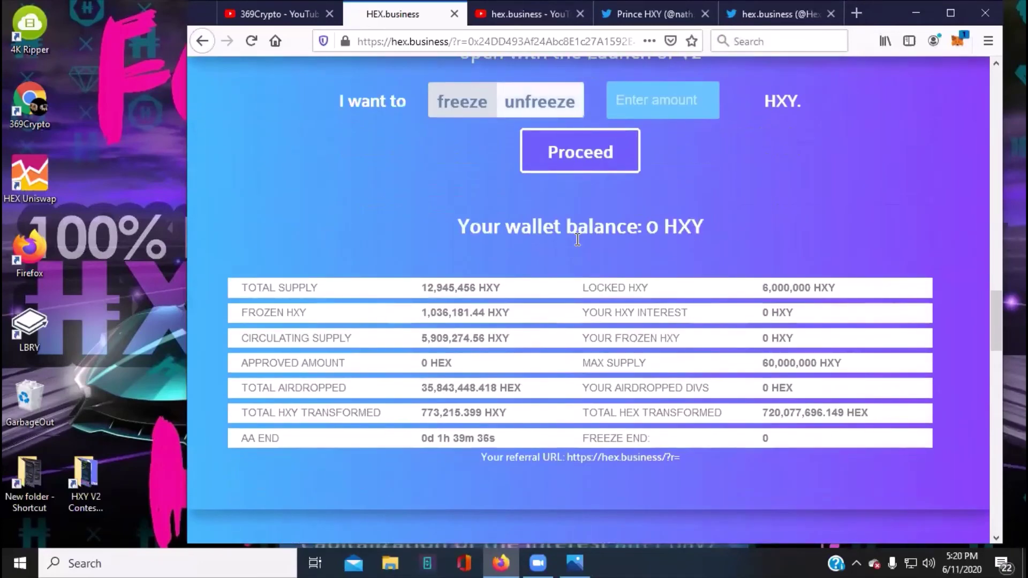